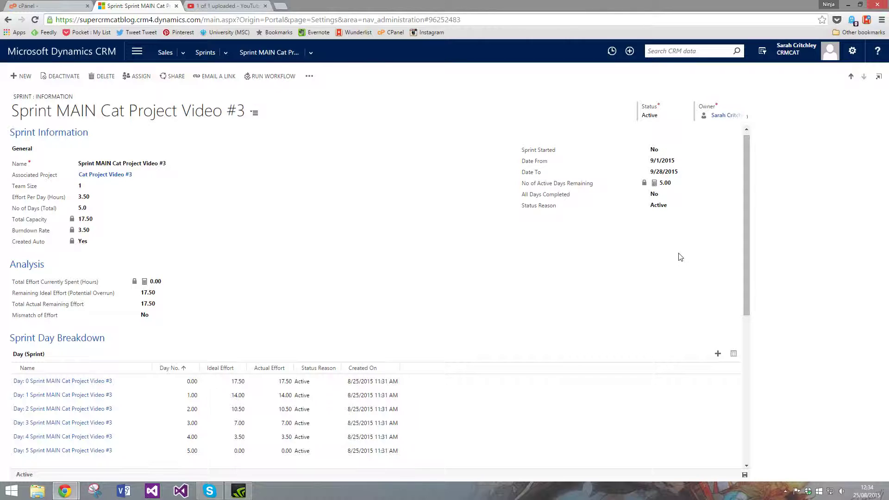
Step: Mark the sprint as started by setting Sprint Started to Yes, and save the record
click(667, 151)
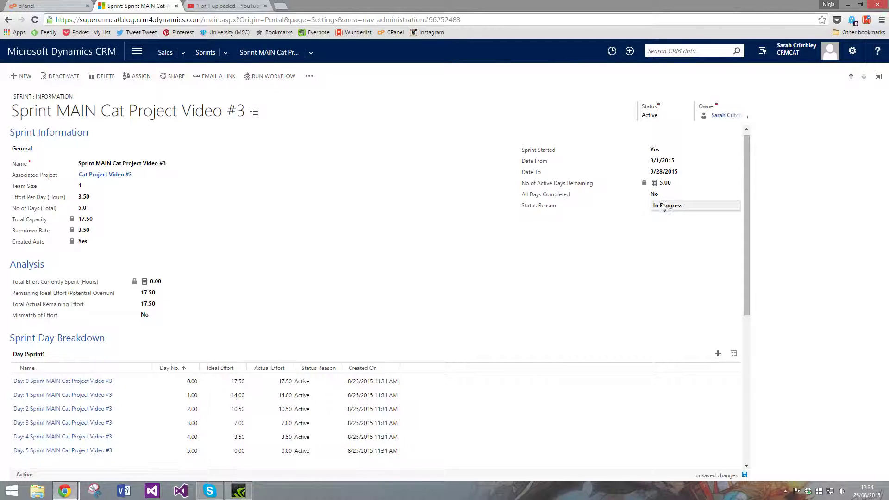
click(745, 475)
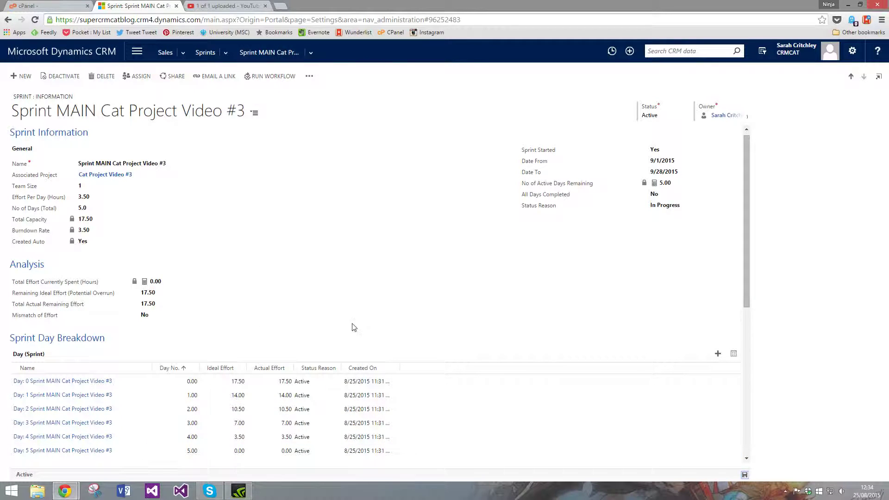
Step: Show the burndown chart beside the sprint's associated Day records and widen the chart area
click(311, 52)
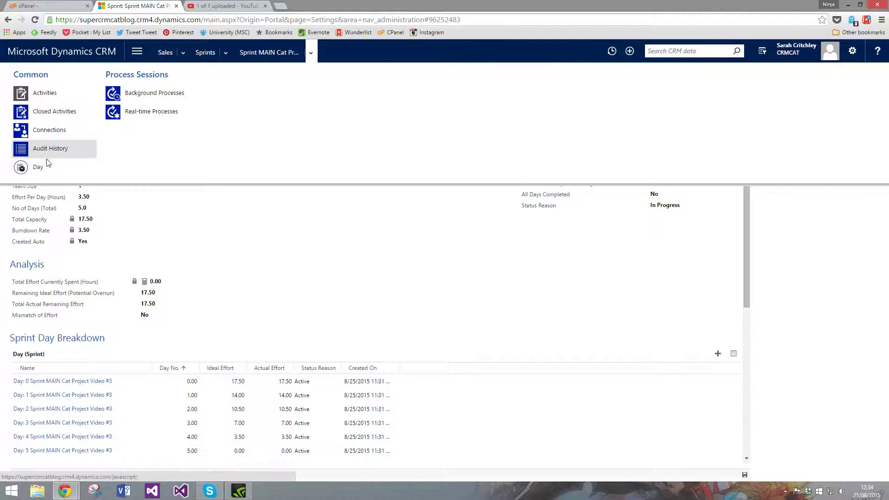
click(41, 167)
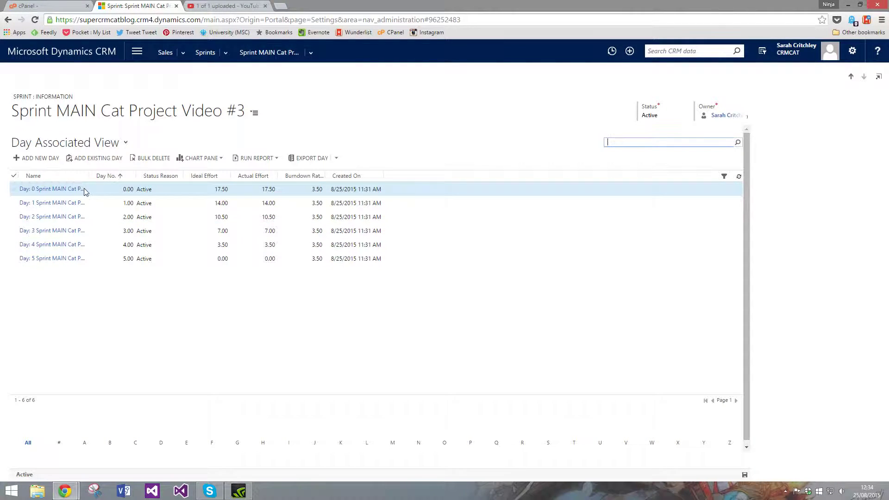
click(202, 158)
click(203, 170)
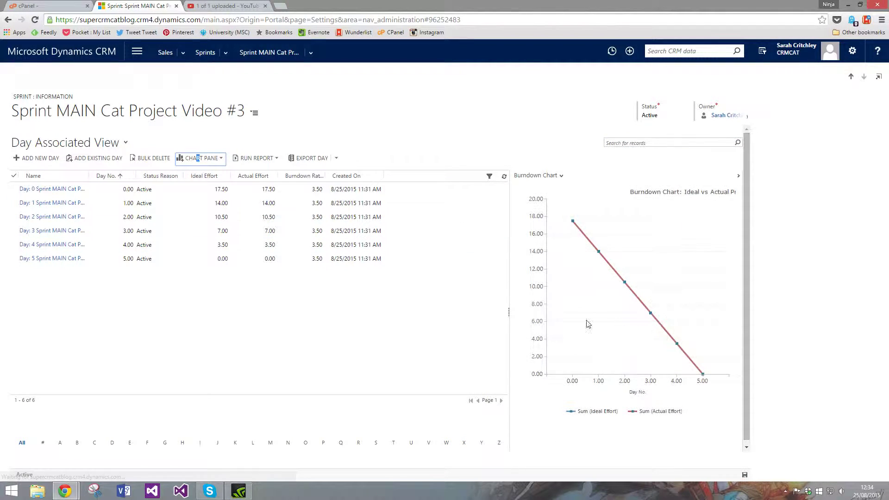
drag(509, 313, 365, 313)
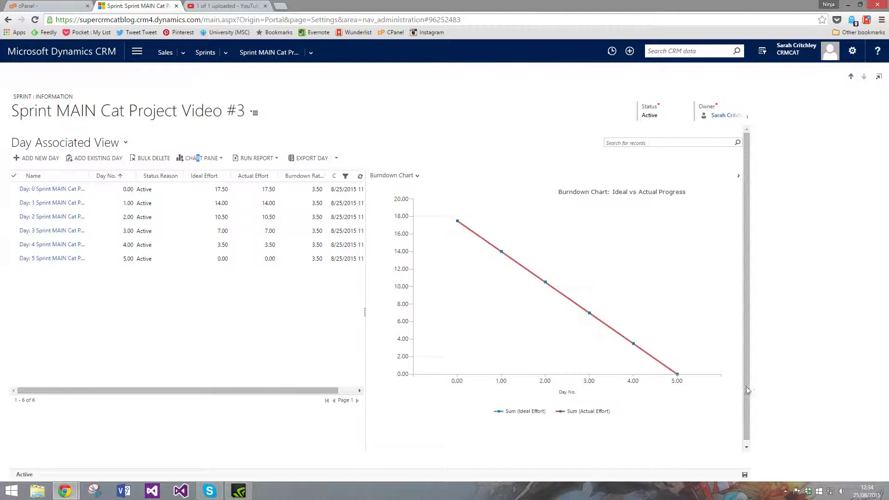
Step: Open the sprint's Day 0 record, set its Effort Spent to 0.00, and return to the parent sprint
click(278, 53)
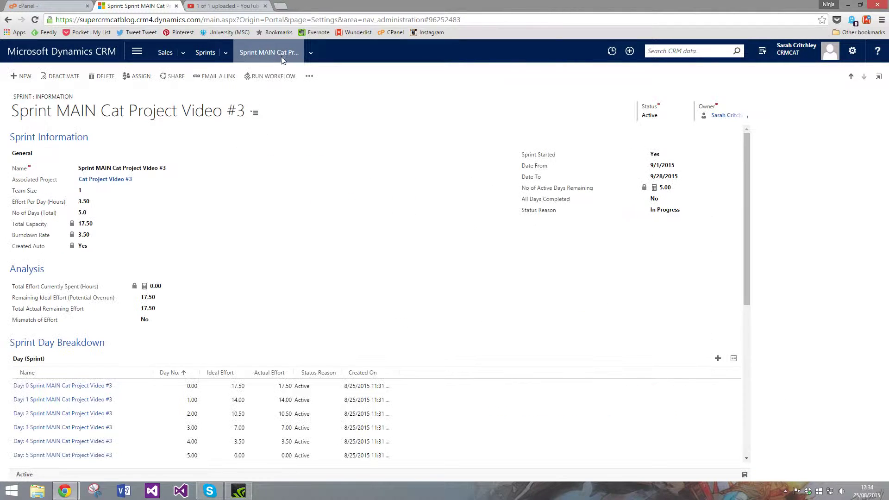
scroll(312, 371, down, 3)
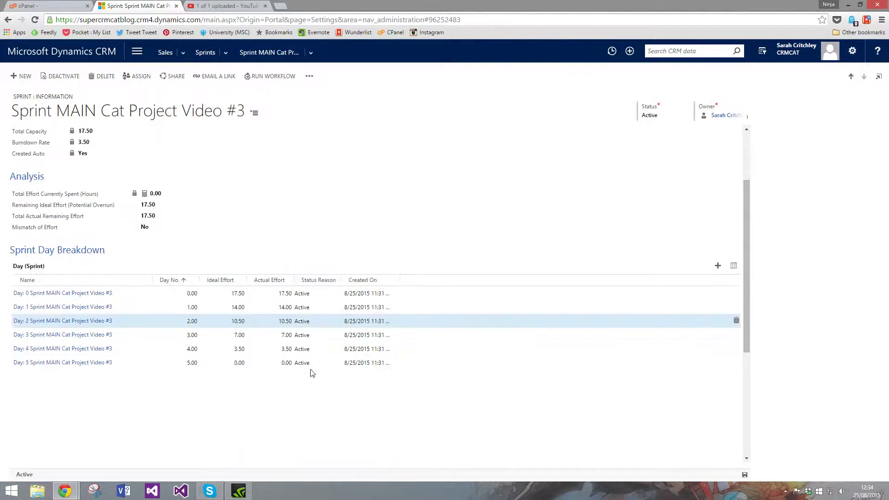
double_click(219, 300)
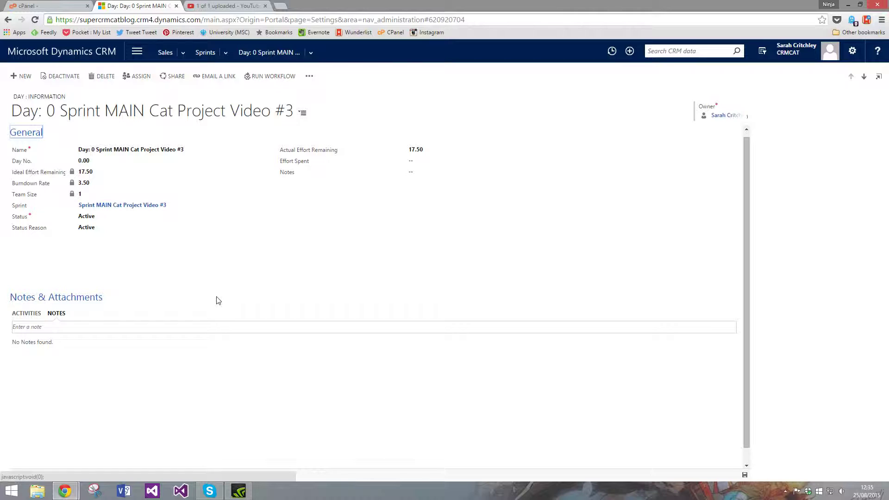
click(415, 161)
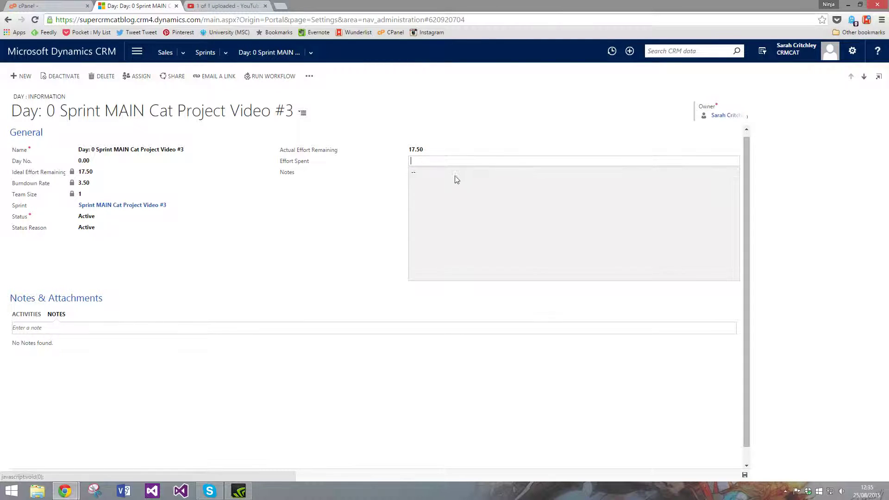
text(0.00)
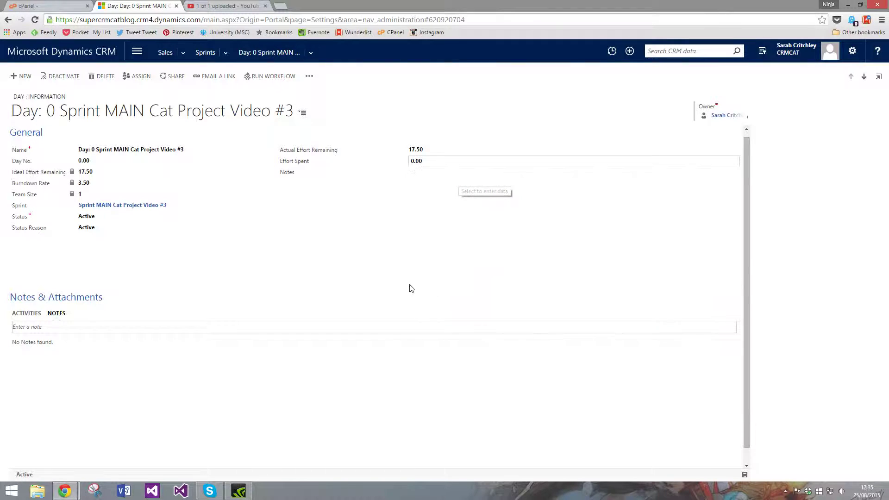
click(266, 297)
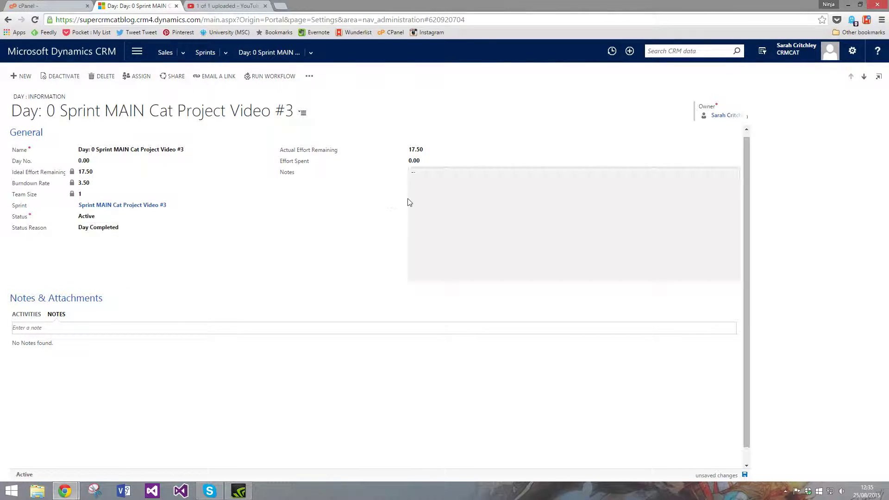
click(472, 174)
click(136, 206)
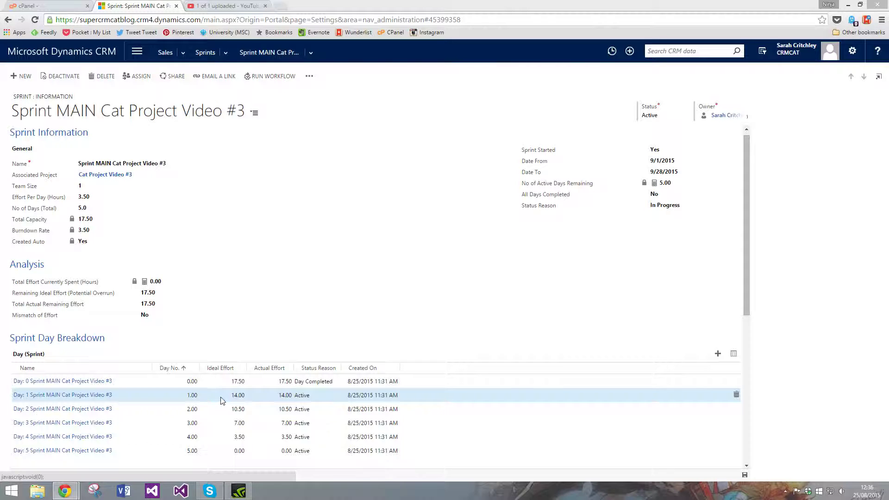
Step: Open the sprint's Day 1 record and set its Actual Effort Remaining to 20
double_click(269, 397)
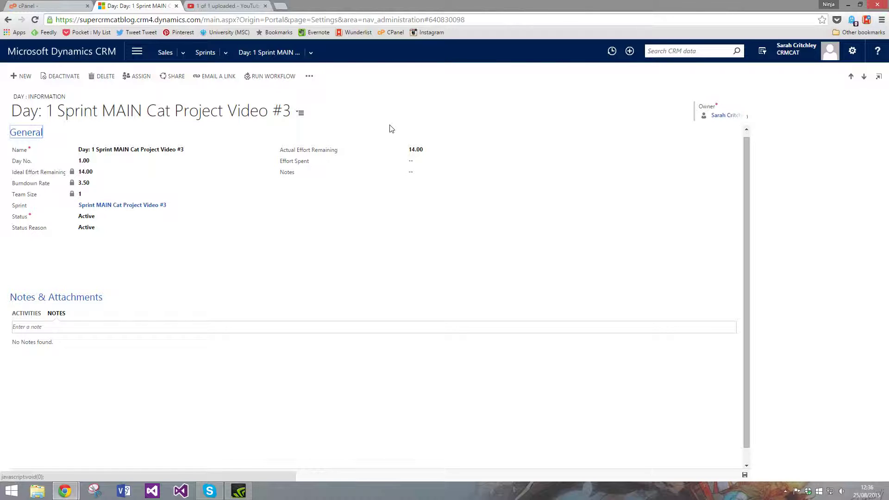
click(424, 151)
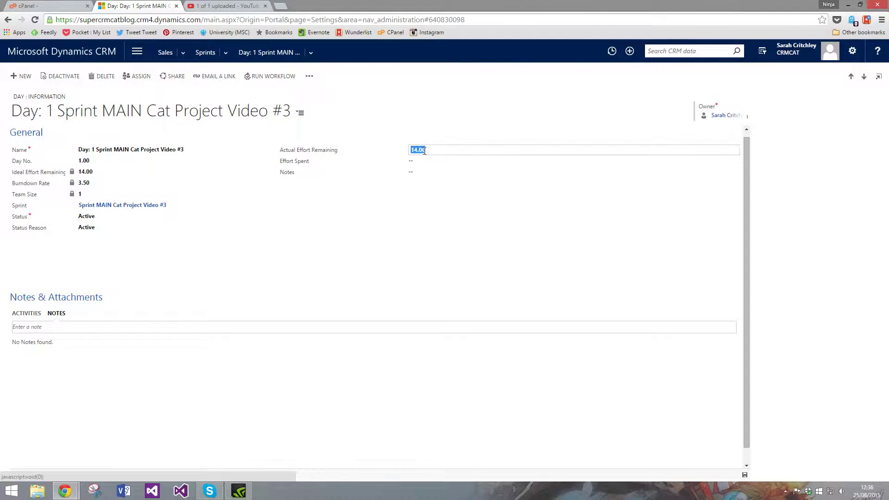
text(20)
click(462, 130)
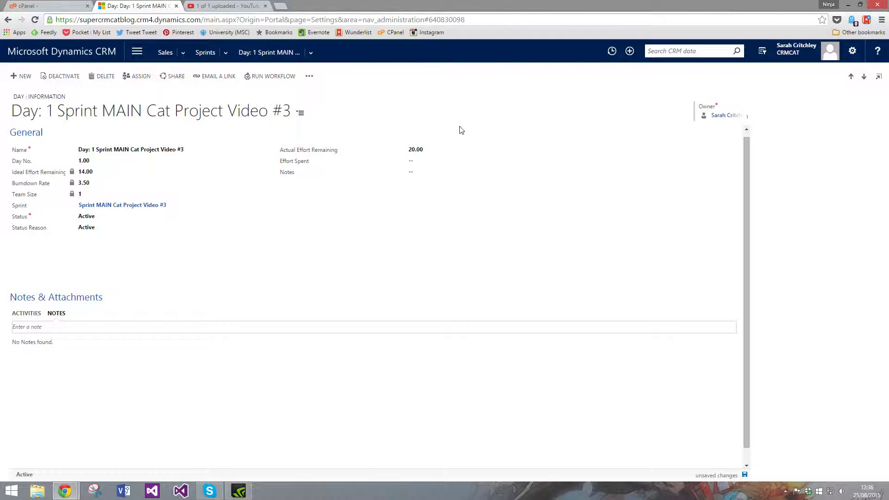
Step: Set Day 1's Effort Spent to 3.50 and return to the parent sprint record
click(441, 160)
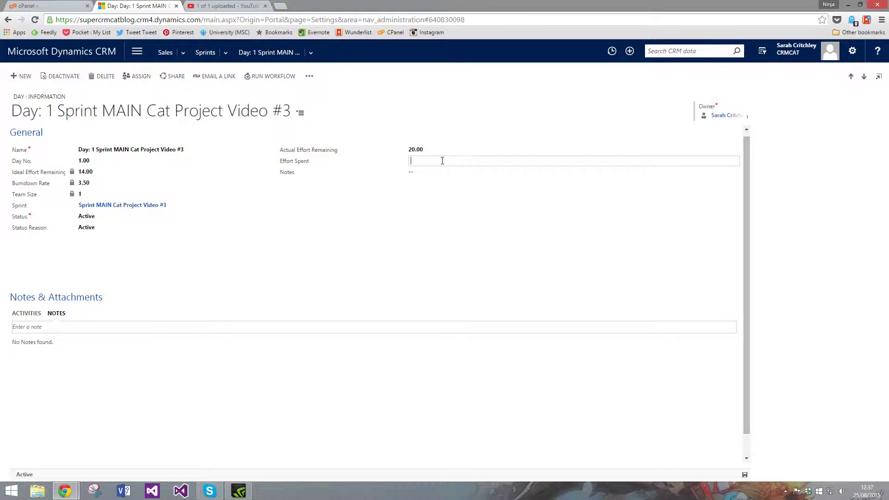
text(3.50)
click(497, 88)
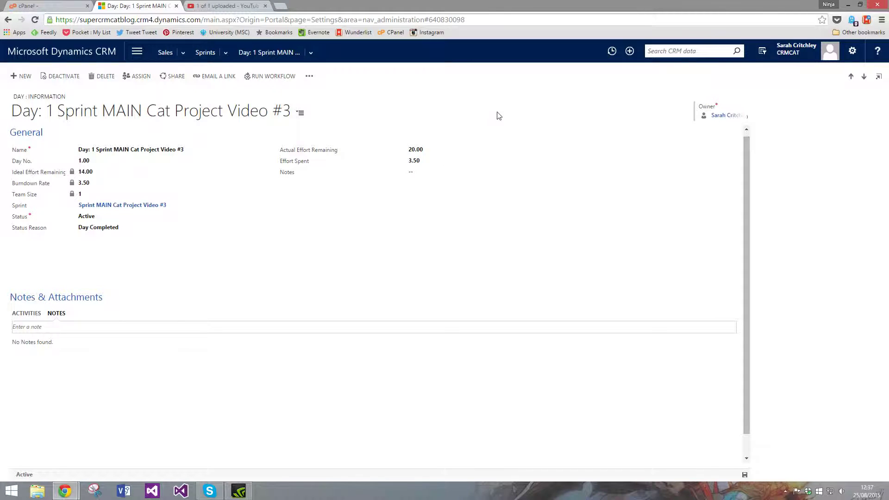
click(119, 207)
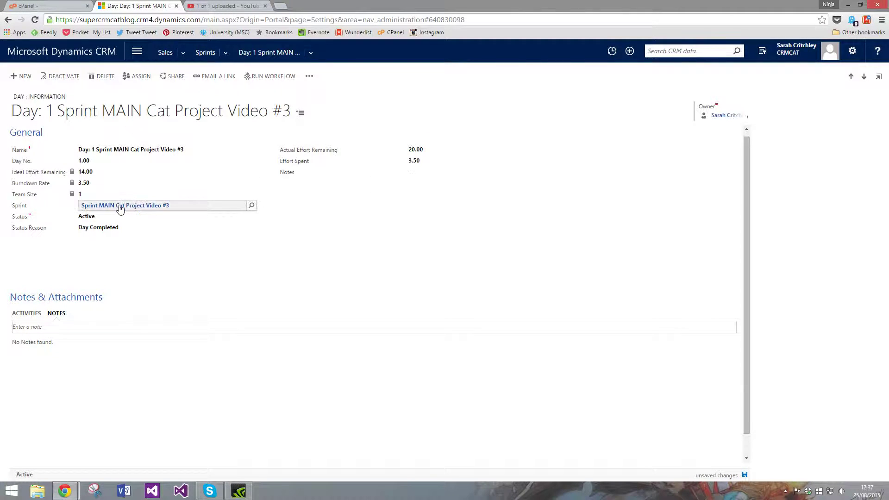
click(121, 207)
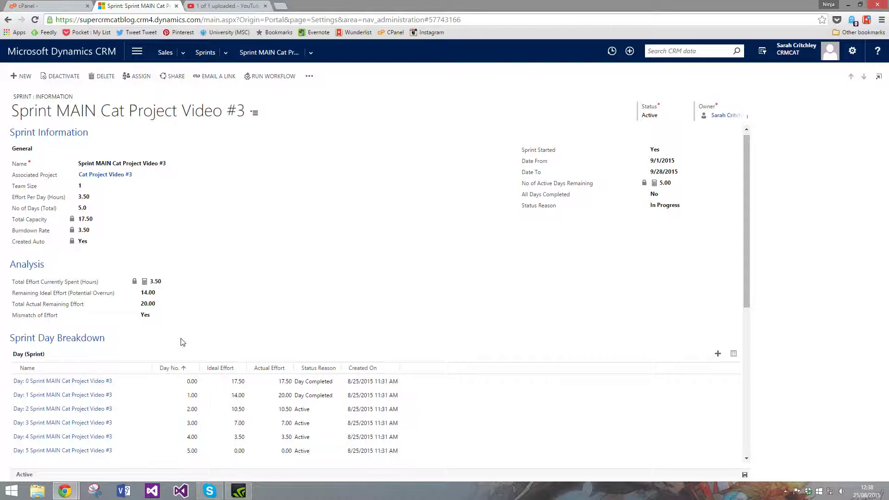
Step: Display the updated burndown chart for the sprint's days and enlarge it to examine ideal versus actual progress
click(315, 59)
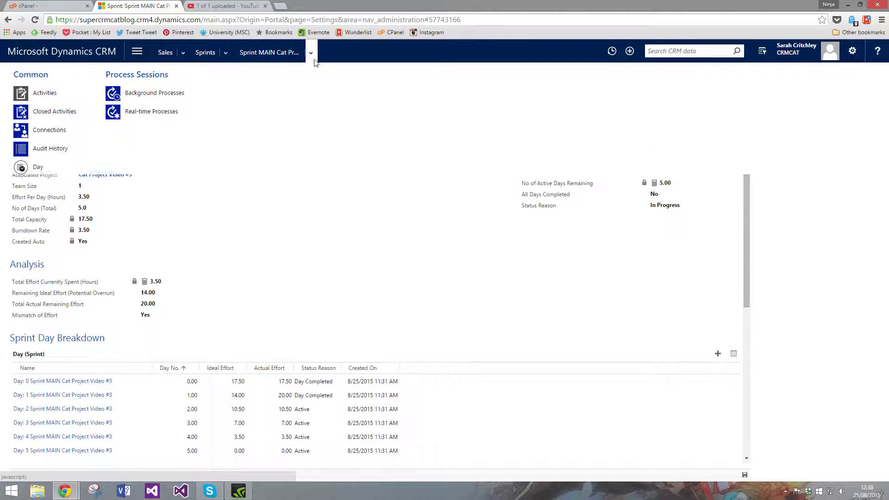
click(37, 167)
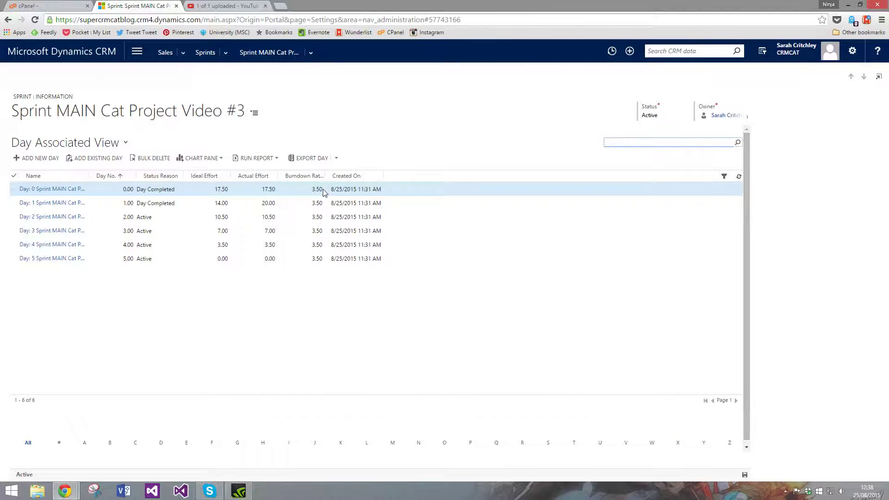
click(200, 159)
click(195, 174)
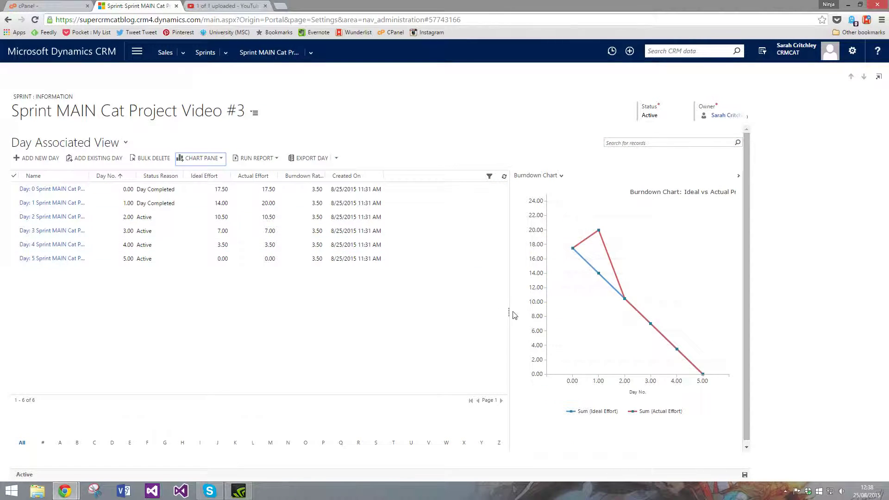
drag(509, 312, 330, 307)
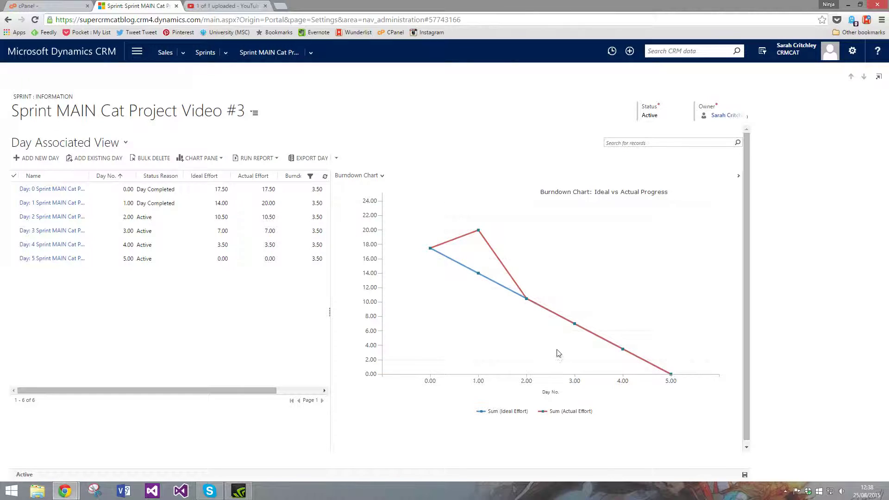
mouse_move(579, 328)
Step: Compare the Analysis figures on the sprint record with the burndown chart of its associated days
click(259, 52)
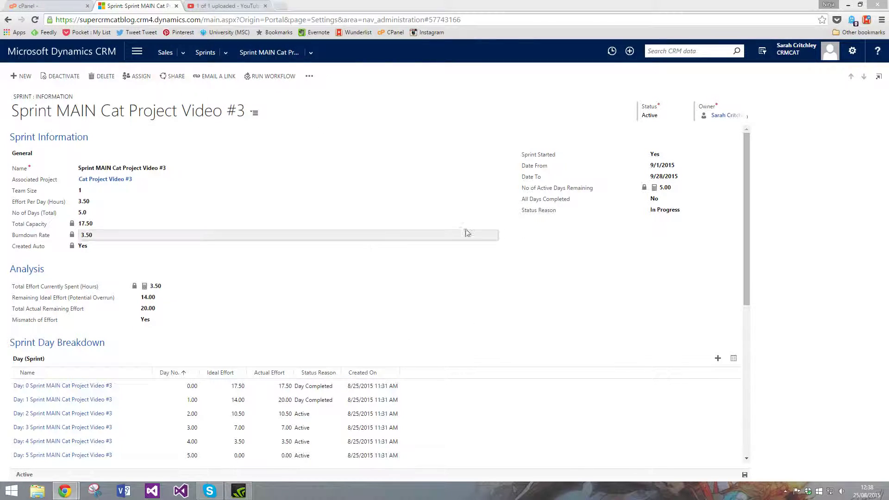
scroll(311, 264, down, 1)
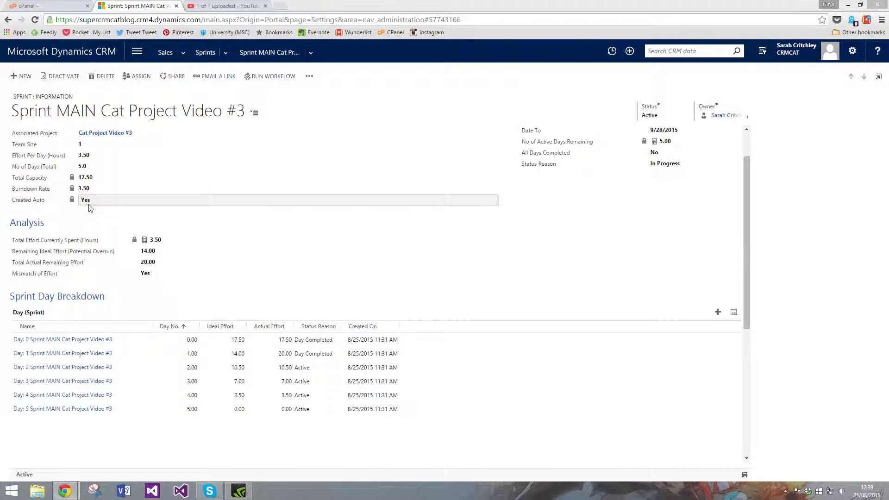
click(311, 52)
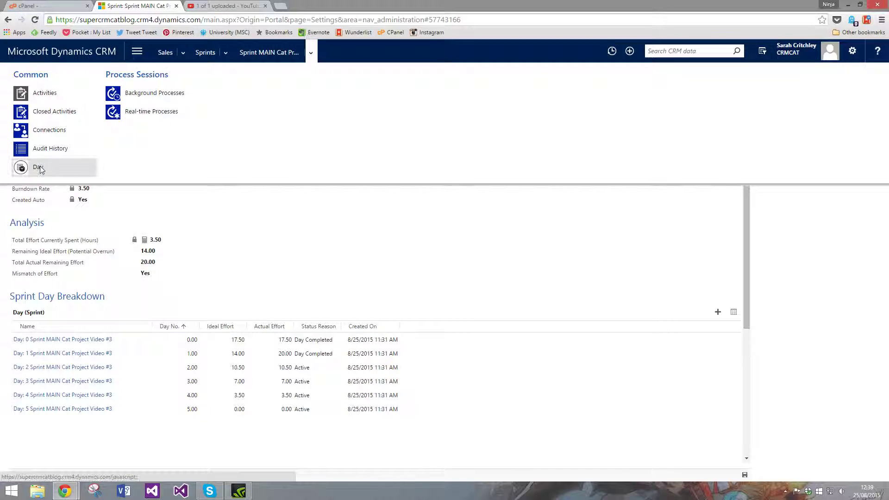
click(39, 168)
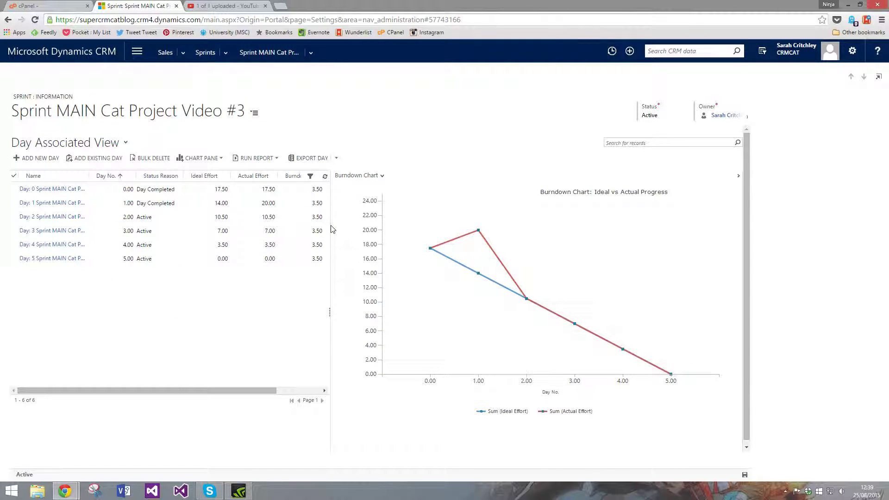
click(272, 53)
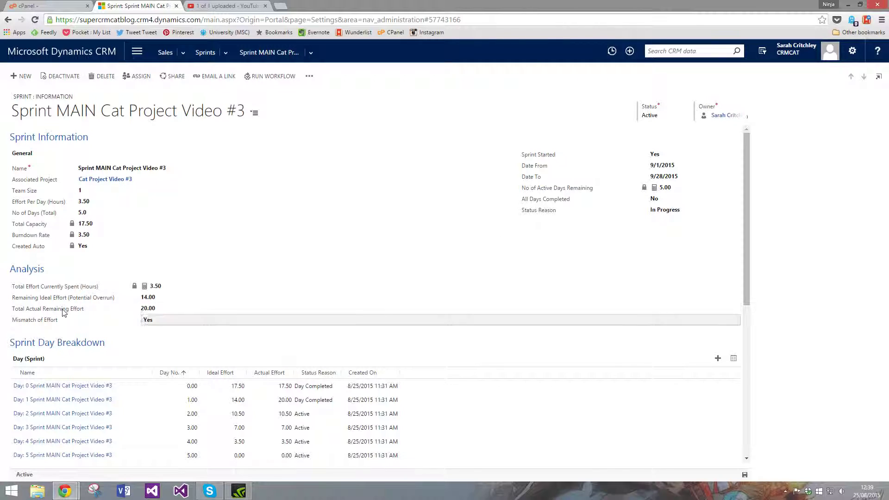
click(314, 52)
click(60, 170)
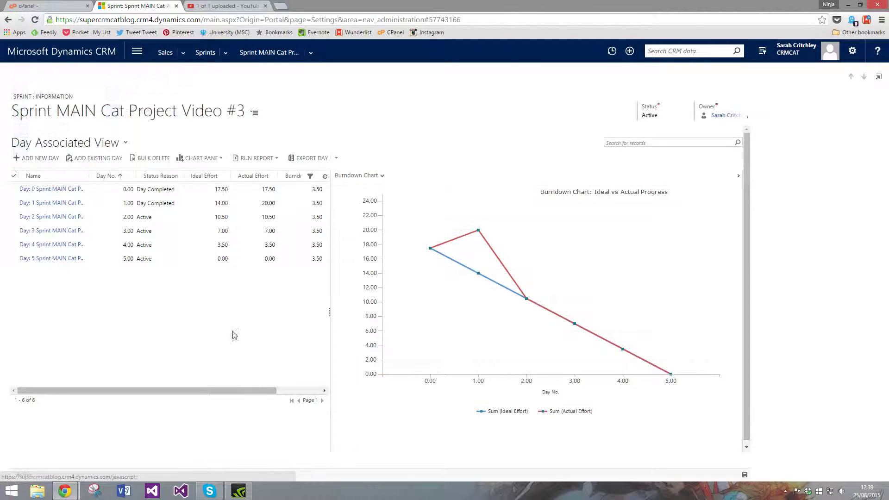